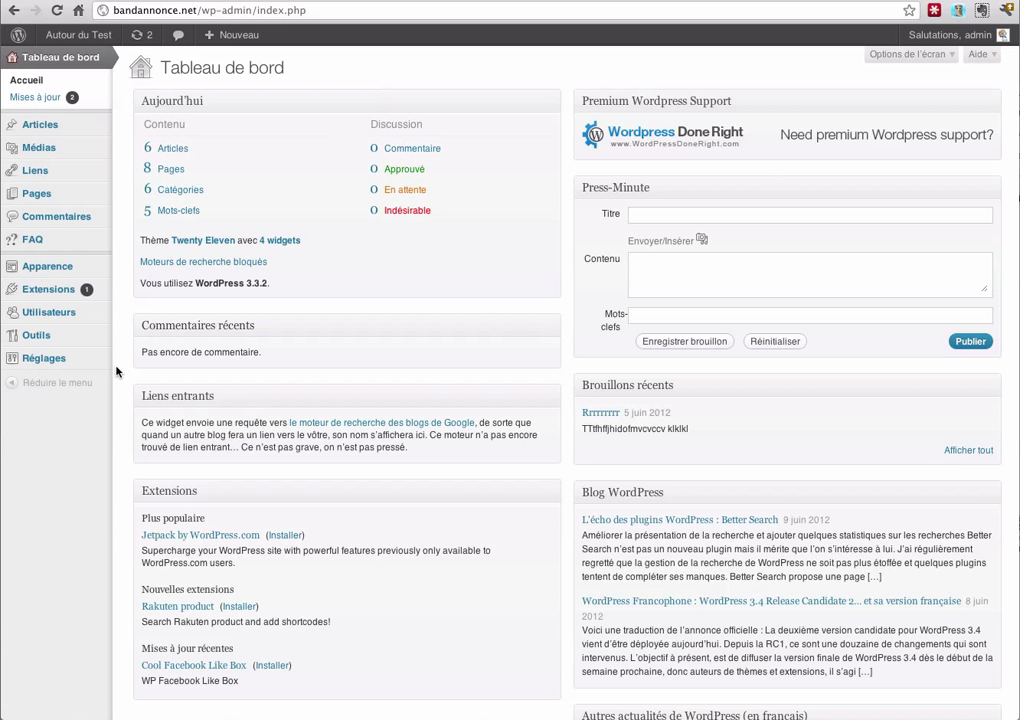
# In Réglages > Général, enable 'Tout le monde peut s'enregistrer' and inspect the default role list, leaving Abonné
pyautogui.moveTo(74, 364)
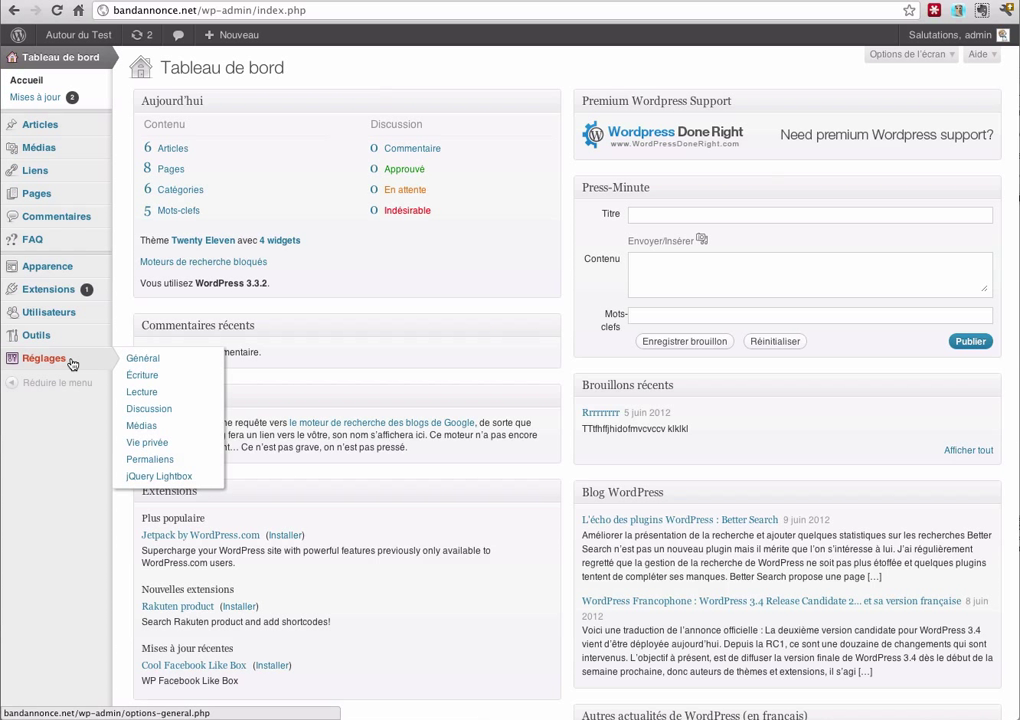
pyautogui.click(152, 362)
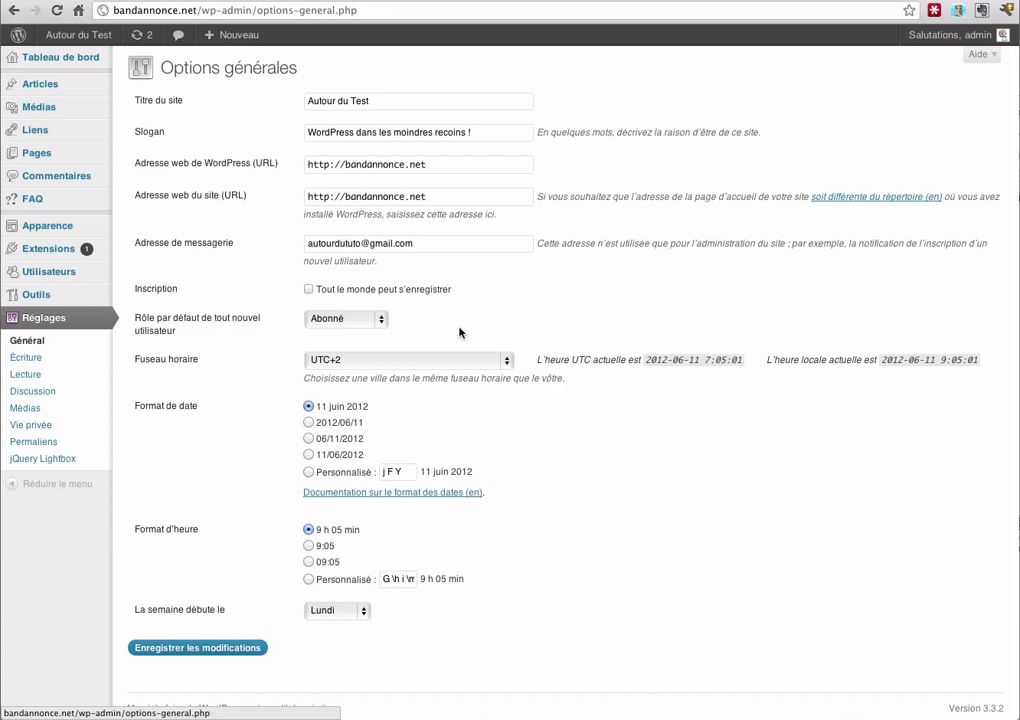
pyautogui.click(309, 290)
pyautogui.click(348, 320)
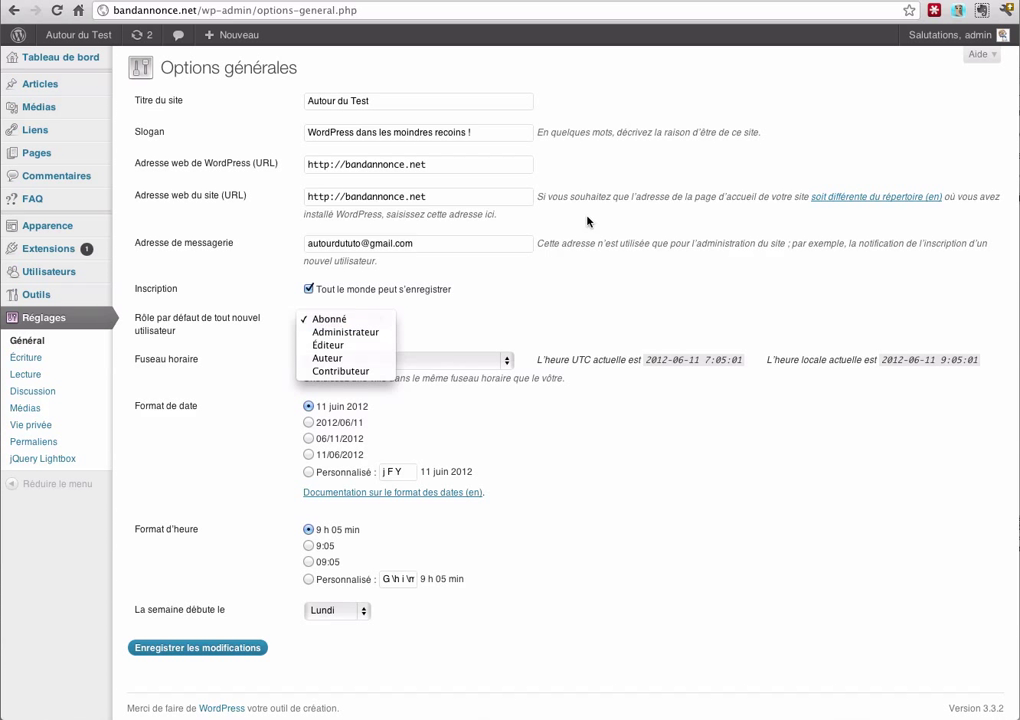
pyautogui.click(610, 2)
# Scroll the Codex 'fr:Roles and Capabilities' page down to the 'Les rôles en résumé' section
pyautogui.click(615, 2)
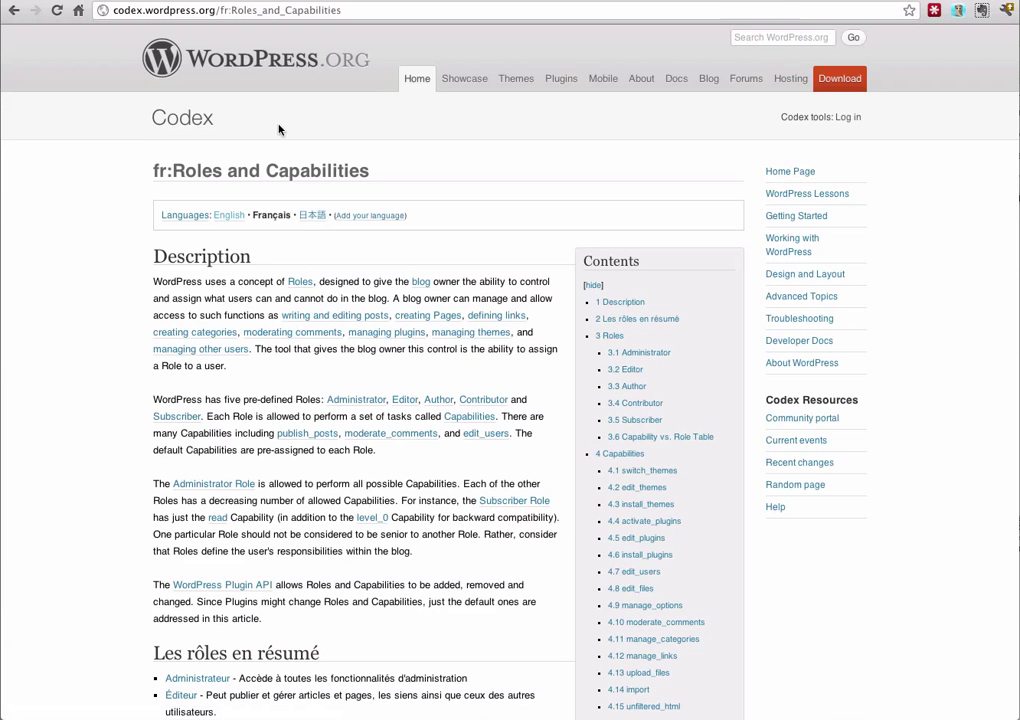
pyautogui.scroll(-5, 118, 280)
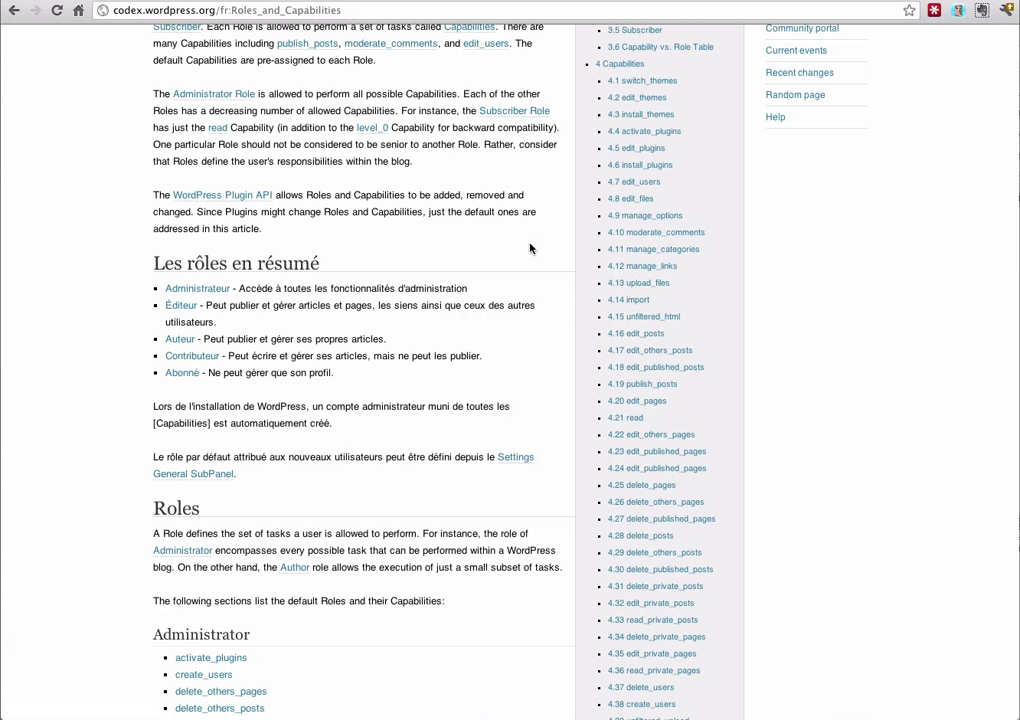
# Choose Contributeur as Rôle par défaut and save with Enregistrer les modifications
pyautogui.click(532, 2)
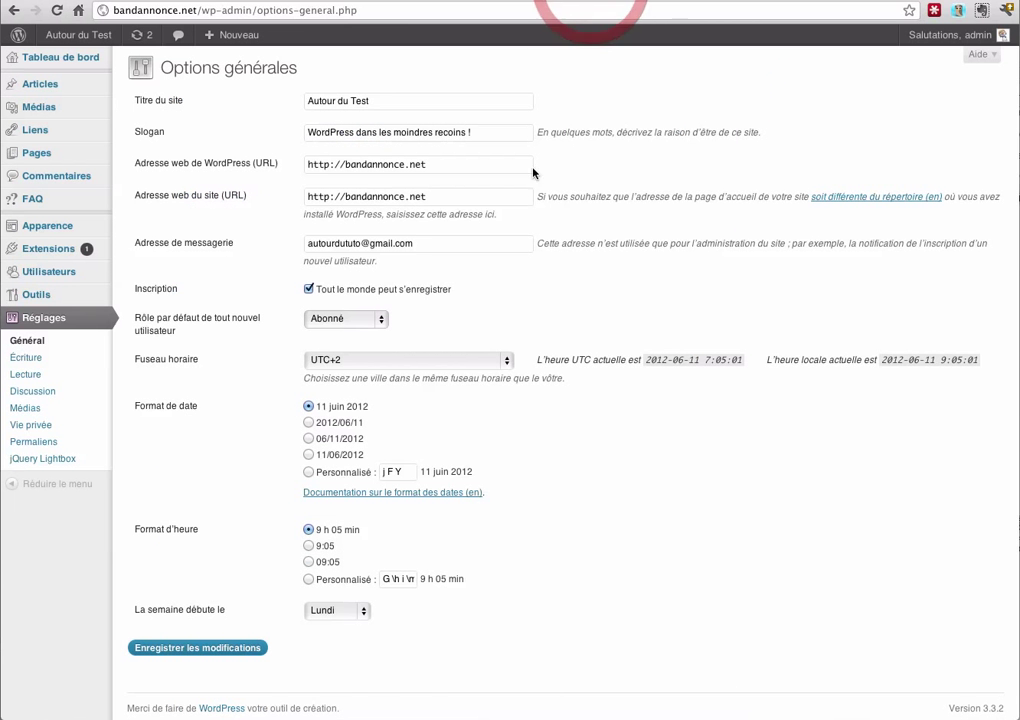
pyautogui.click(370, 320)
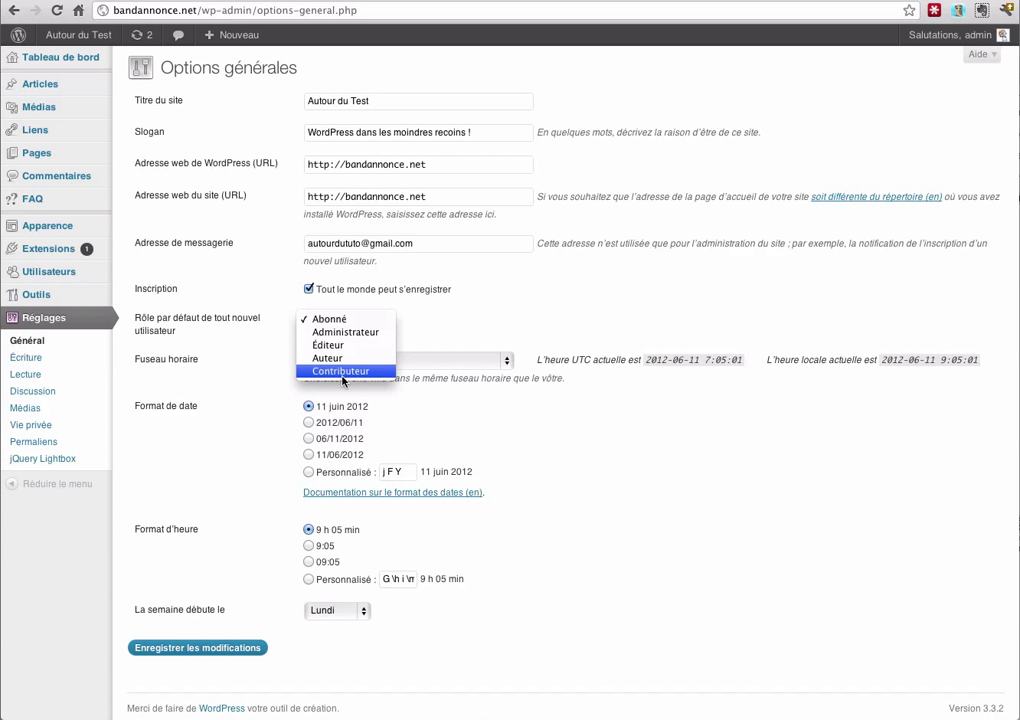
pyautogui.click(339, 374)
pyautogui.scroll(-1, 250, 658)
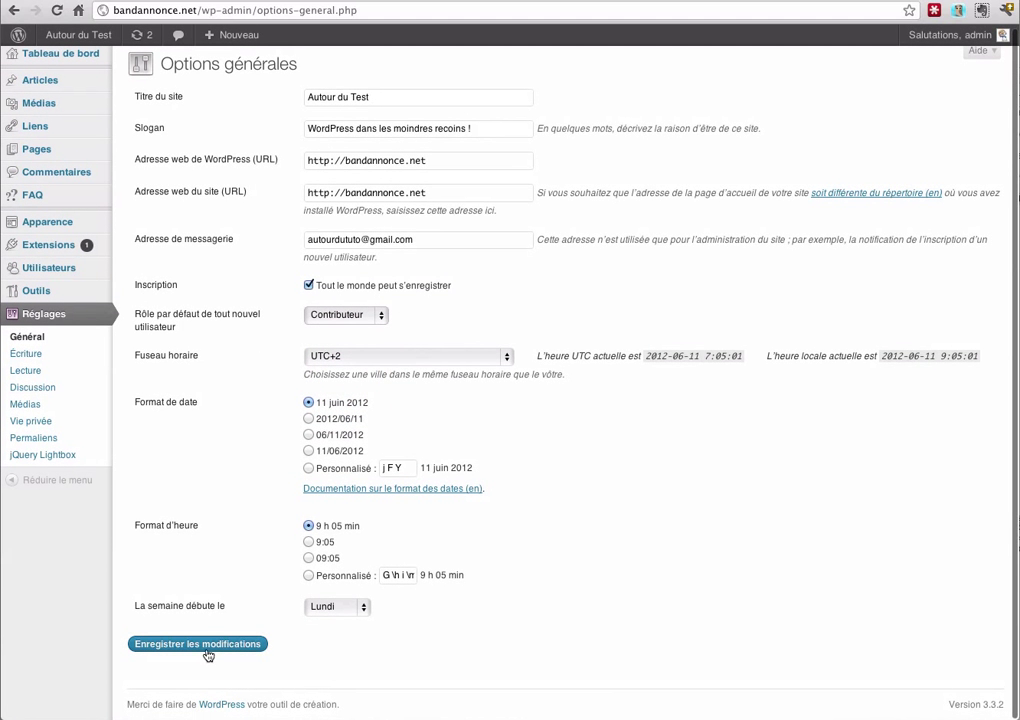
pyautogui.click(209, 645)
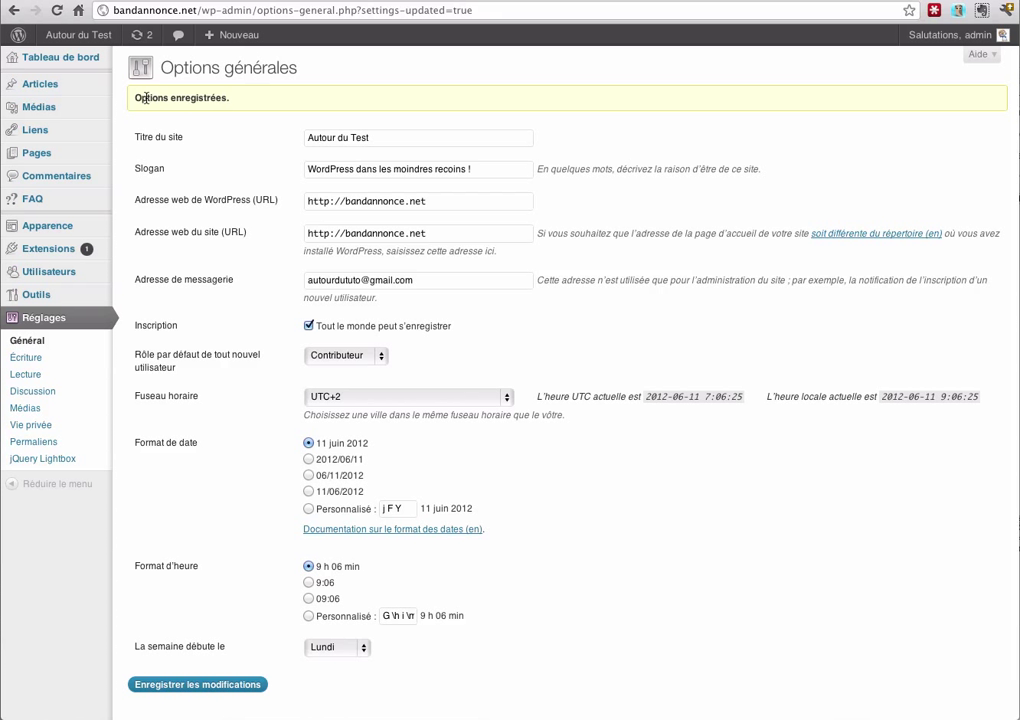
# Search Extensions > Ajouter for 'WP User Control', then view the installed extensions list
pyautogui.moveTo(60, 250)
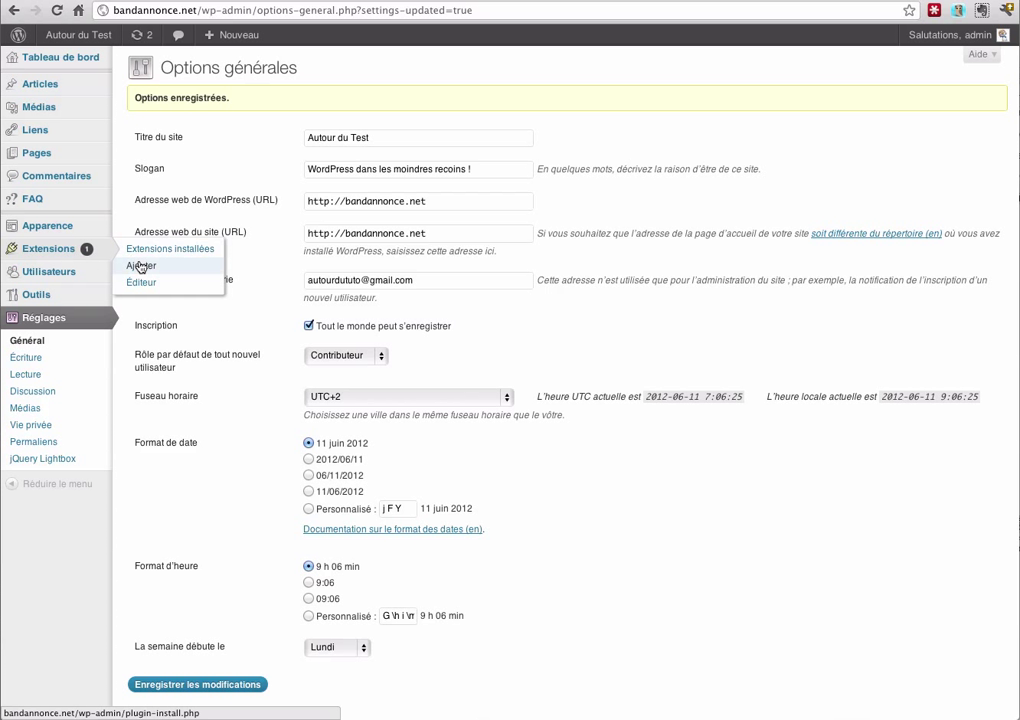
pyautogui.click(140, 266)
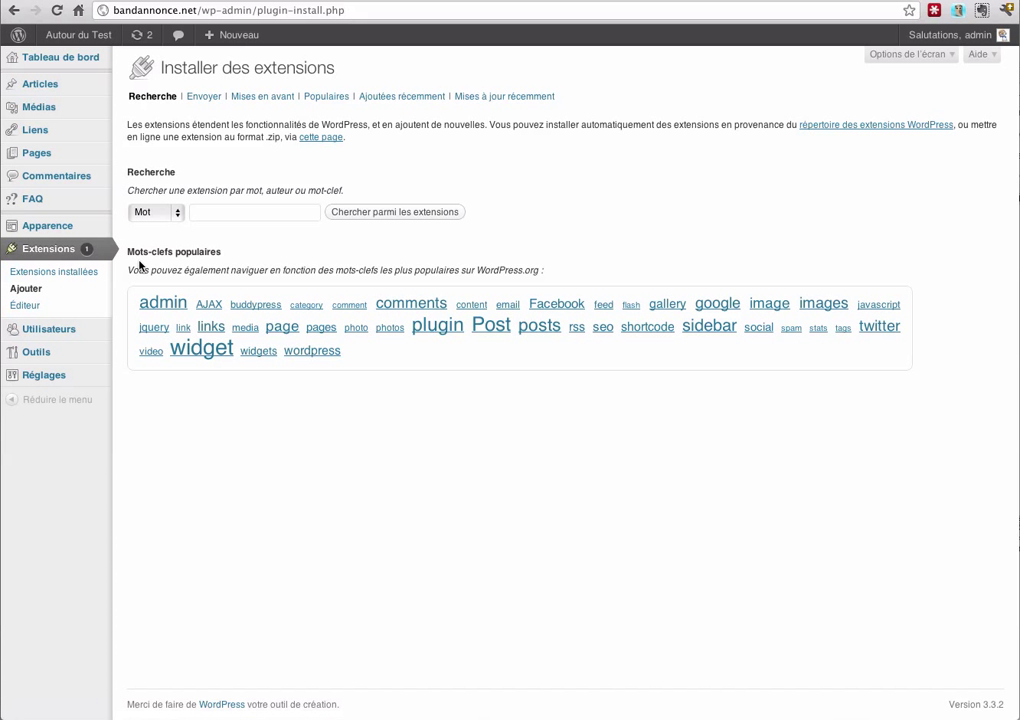
pyautogui.click(218, 211)
pyautogui.write('WP User Control')
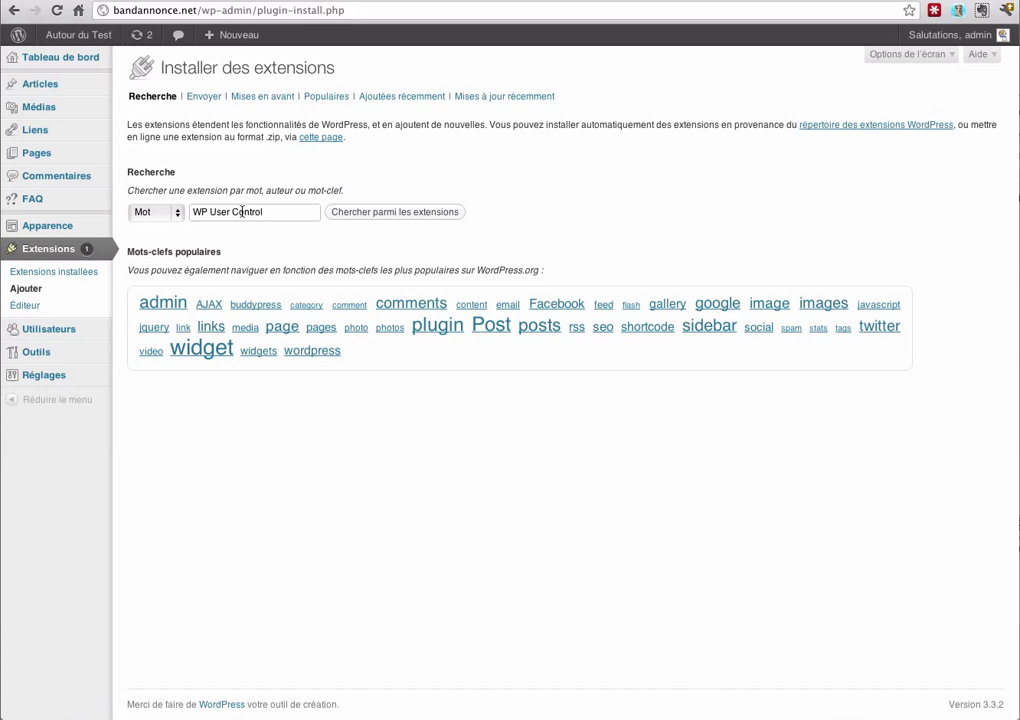
pyautogui.click(400, 214)
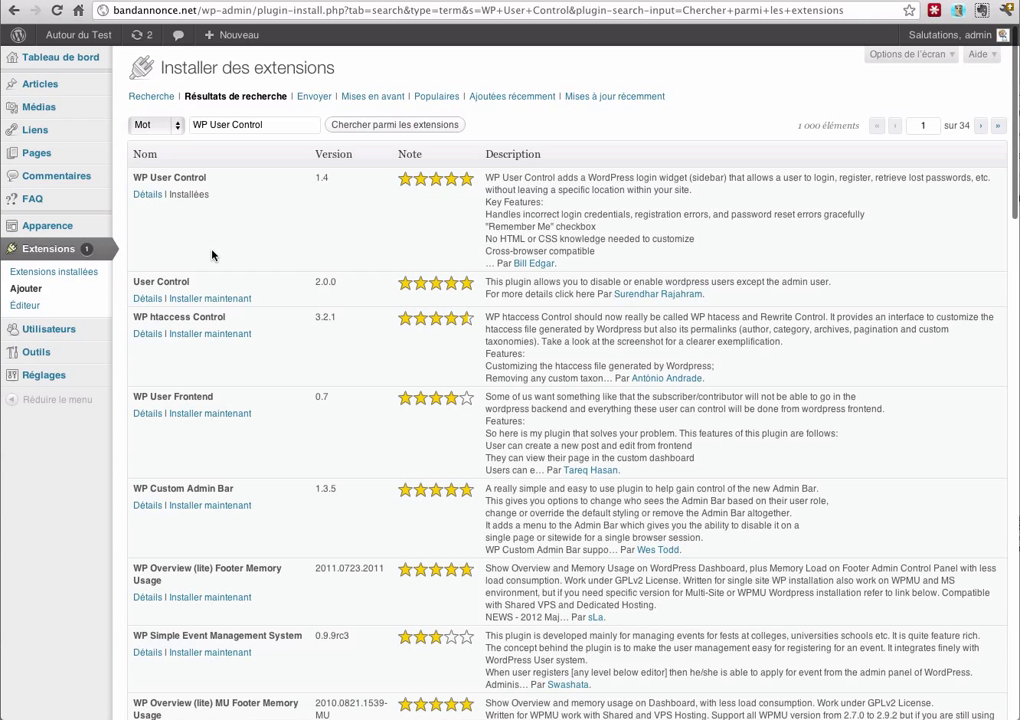
pyautogui.click(72, 271)
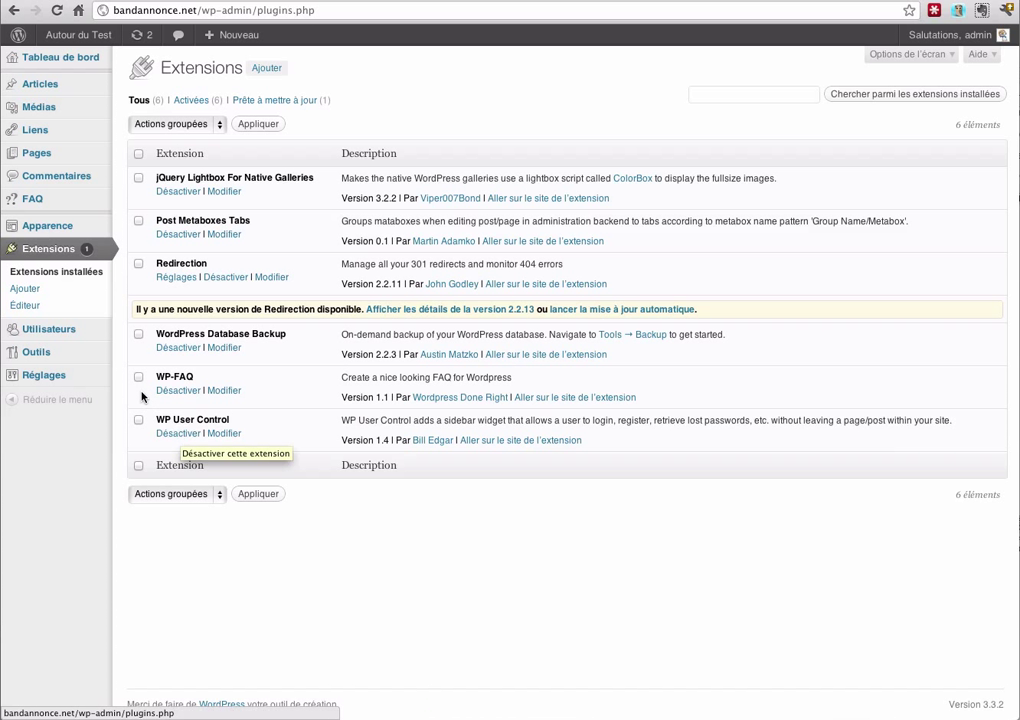
# On the Widgets page, drag WP User Control Widget into Main Sidebar and expand its settings
pyautogui.moveTo(90, 233)
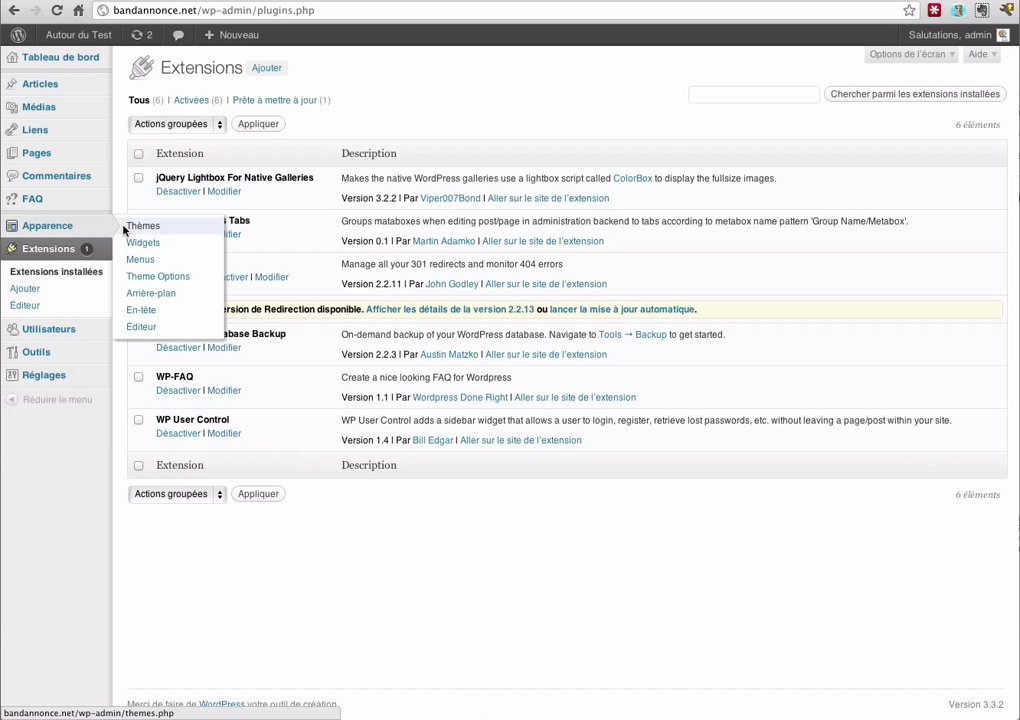
pyautogui.click(154, 246)
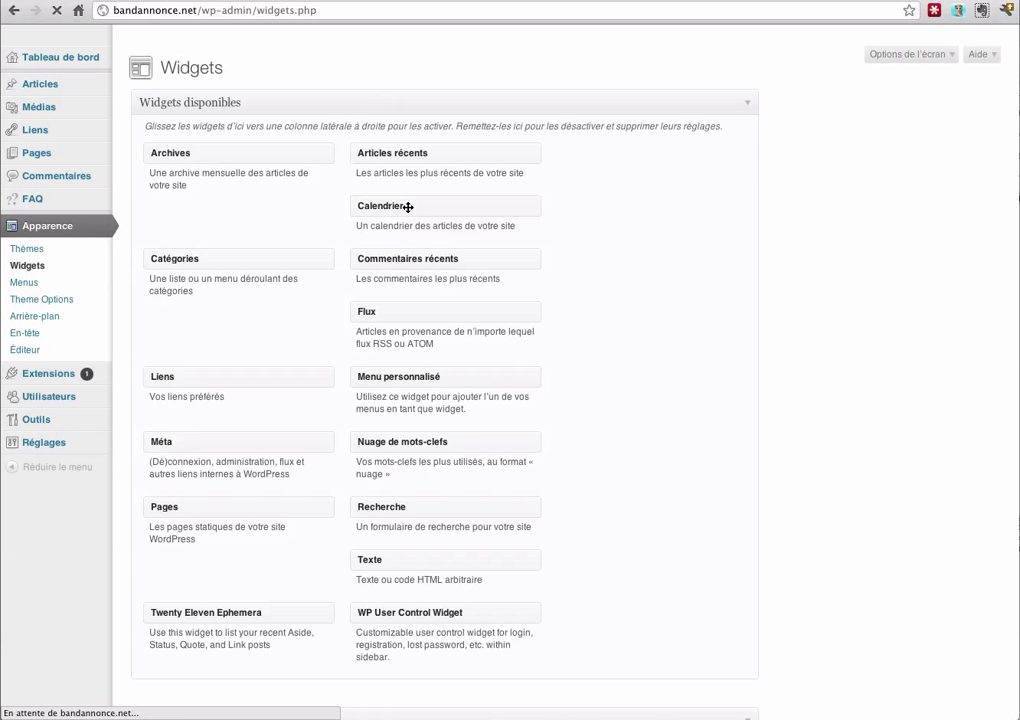
pyautogui.scroll(-2, 551, 513)
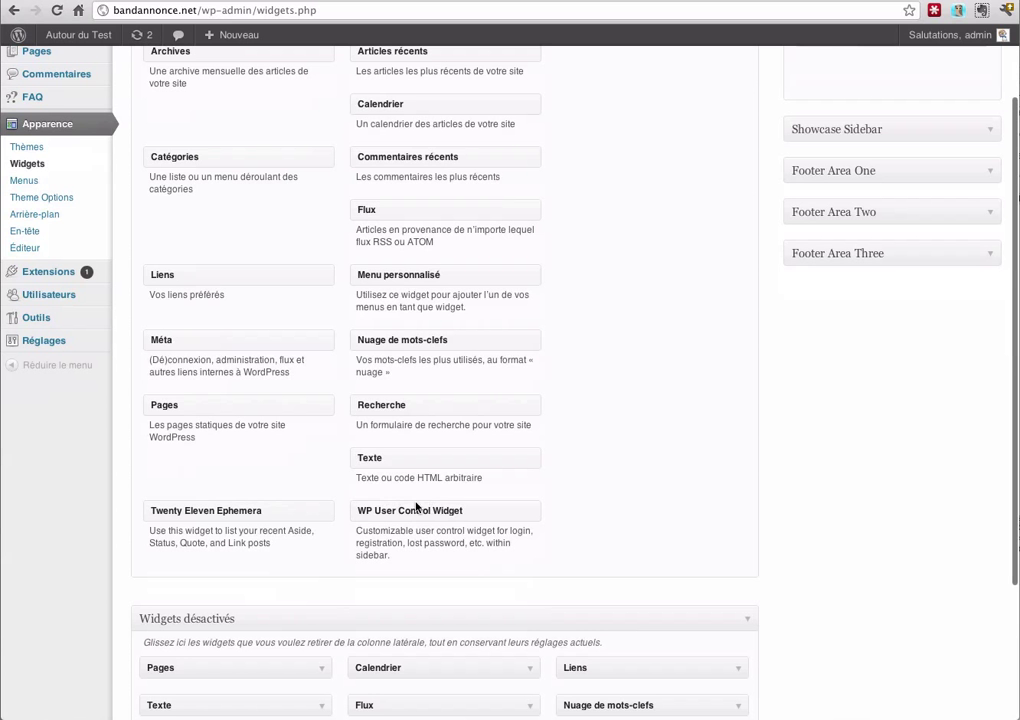
pyautogui.scroll(2, 608, 515)
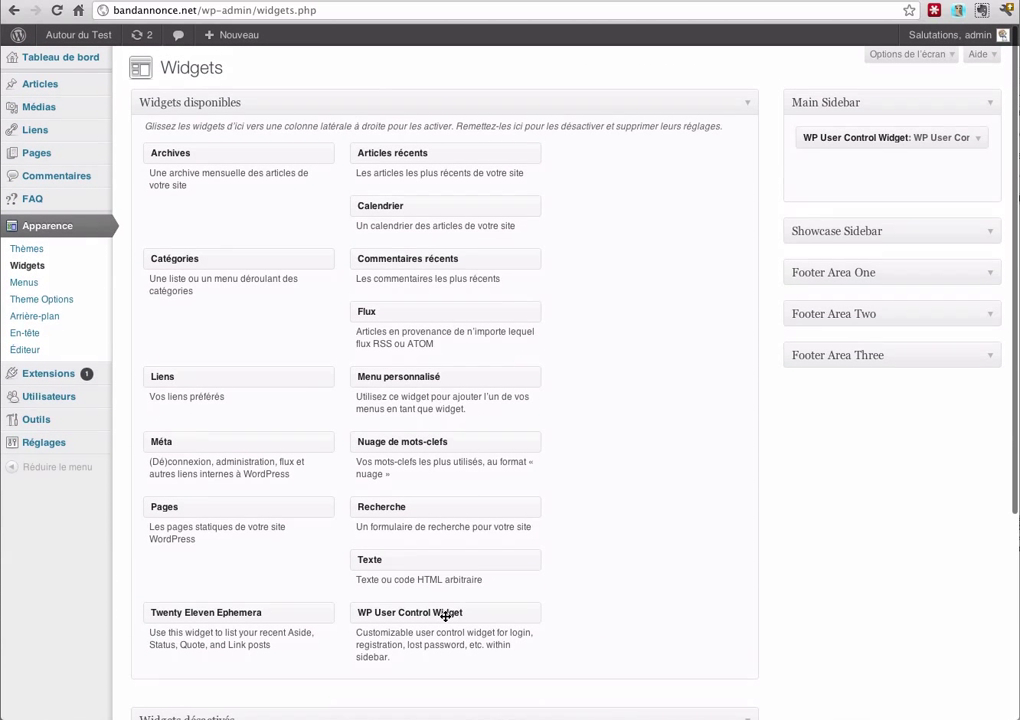
pyautogui.moveTo(444, 615); pyautogui.dragTo(454, 626)
pyautogui.click(980, 140)
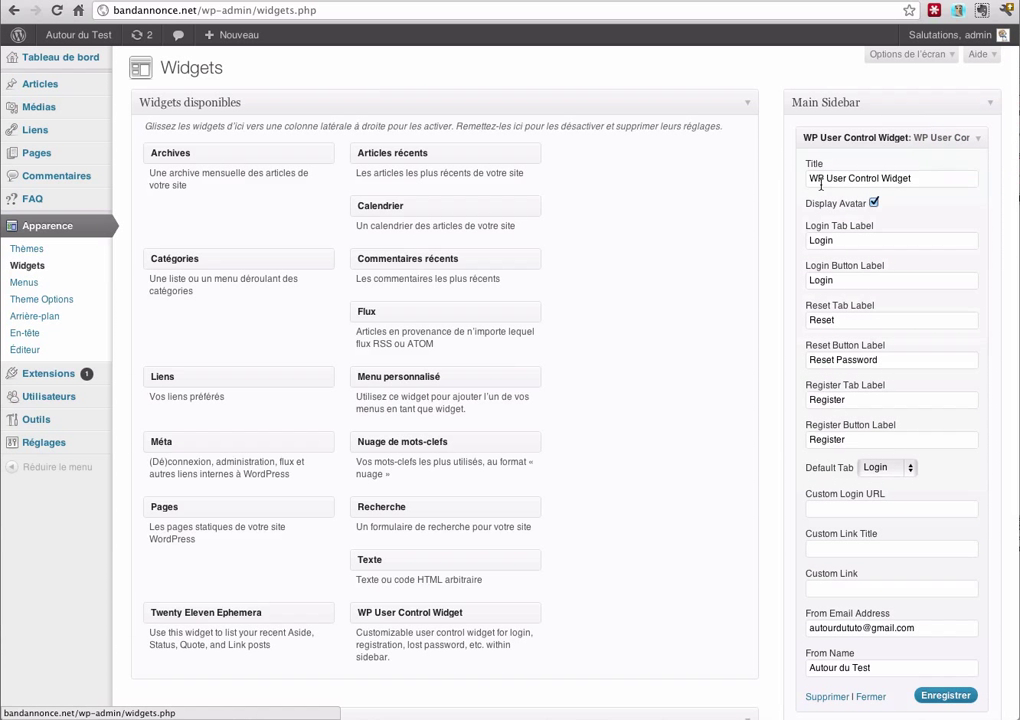
pyautogui.scroll(-1, 800, 190)
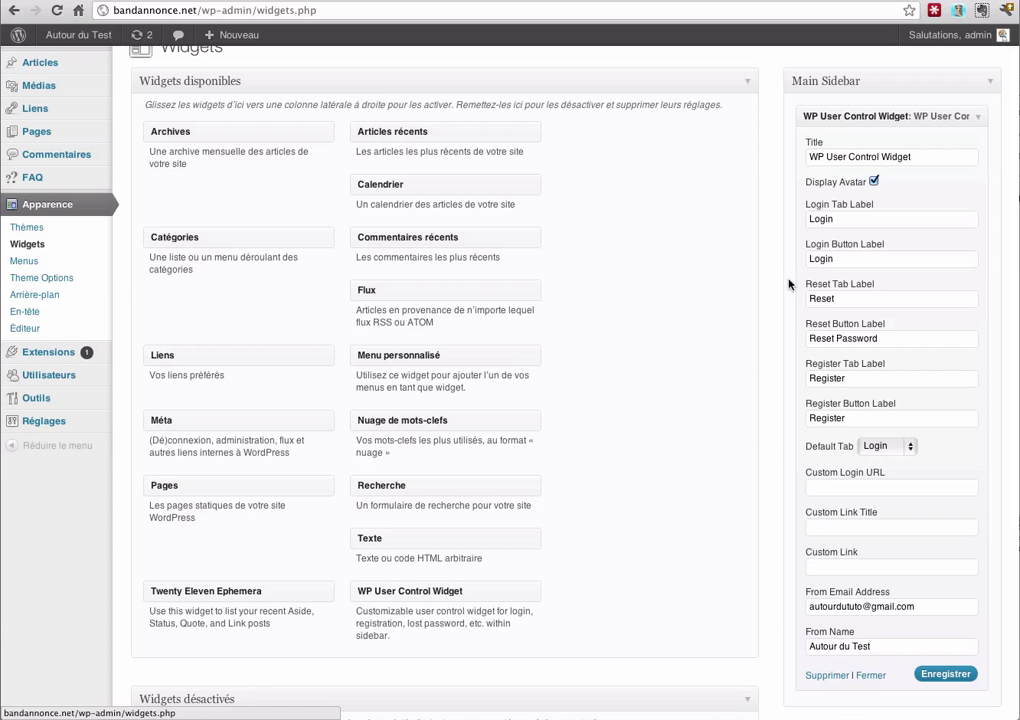
# Go to the site's front page and log out of the admin account
pyautogui.click(80, 35)
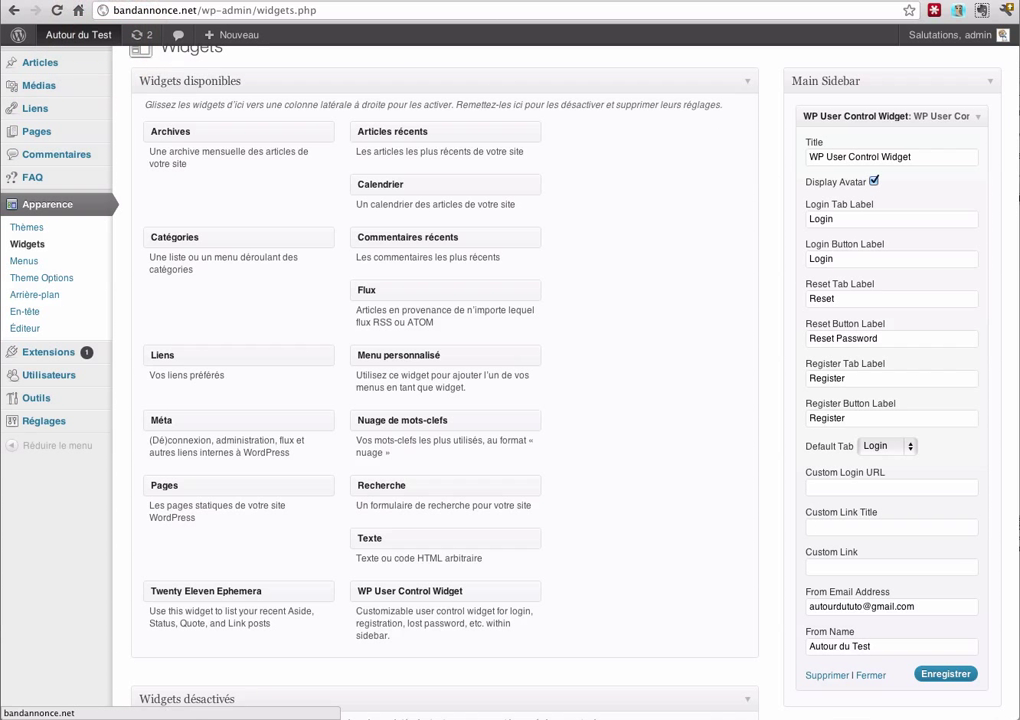
pyautogui.scroll(-3, 983, 387)
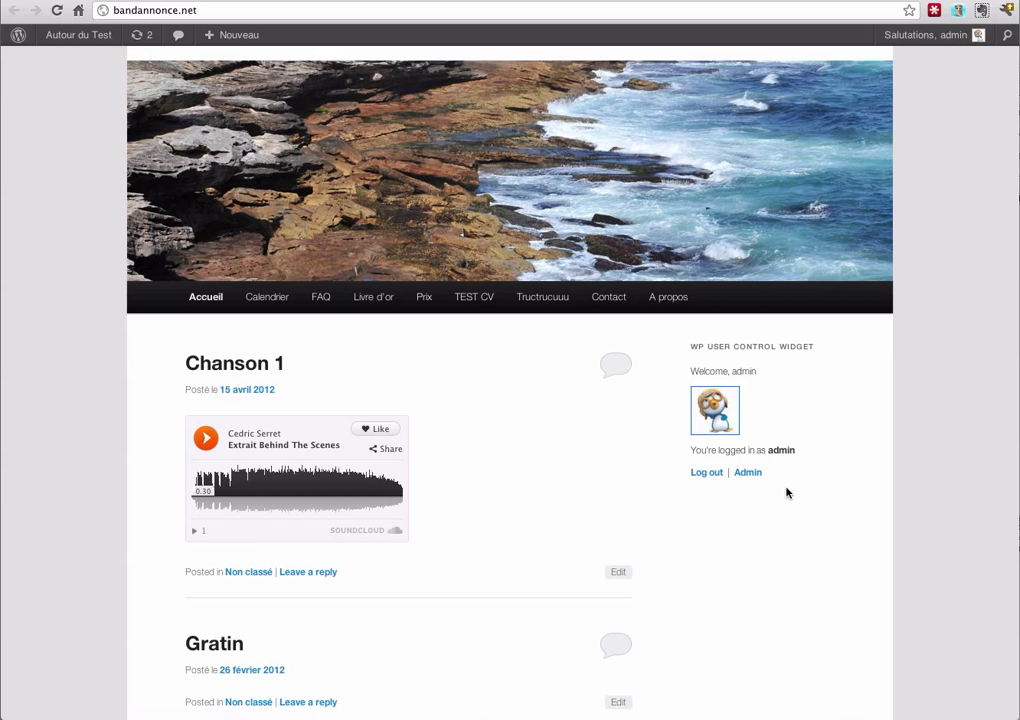
pyautogui.click(703, 473)
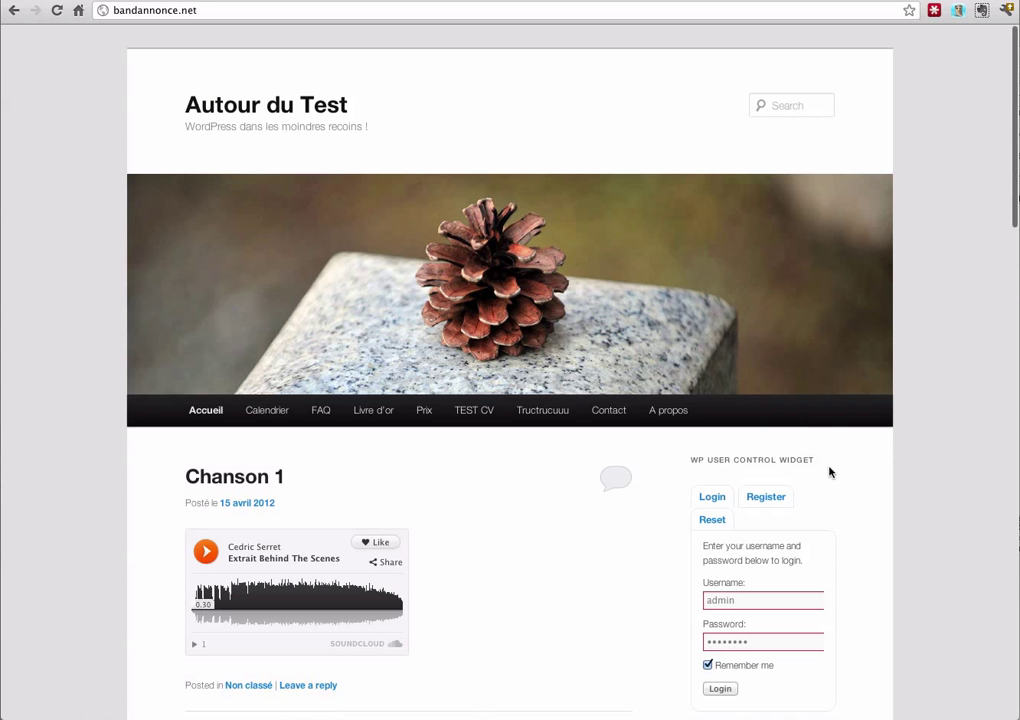
pyautogui.scroll(-4, 858, 475)
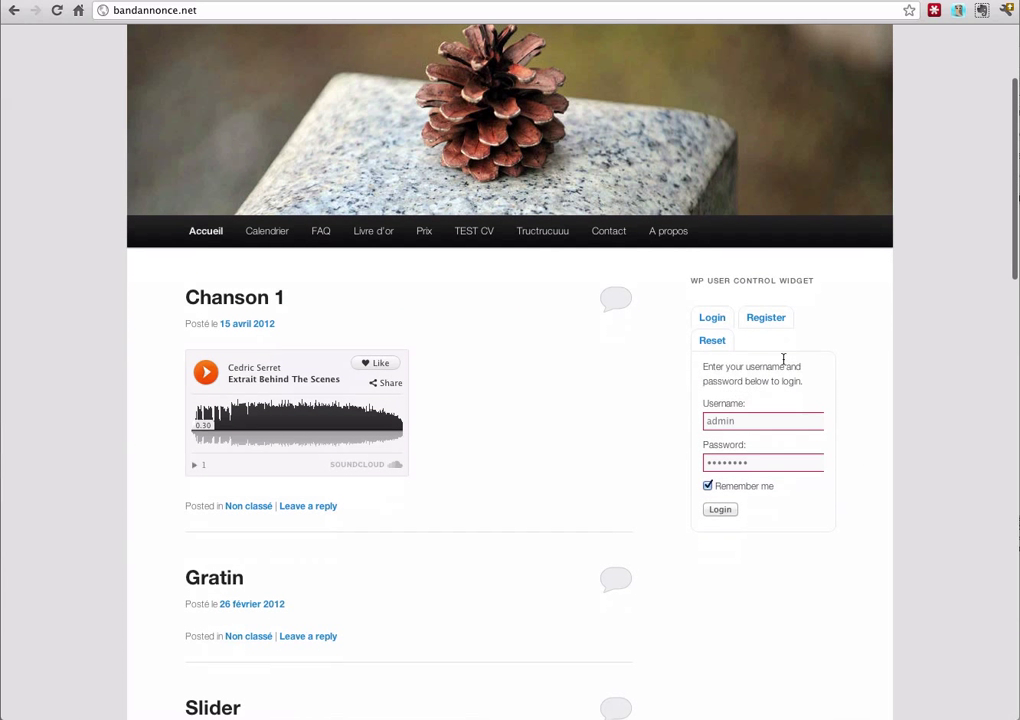
# Register a new user in the widget's Register form, entering a username and the user's e-mail address
pyautogui.click(774, 319)
pyautogui.click(730, 420)
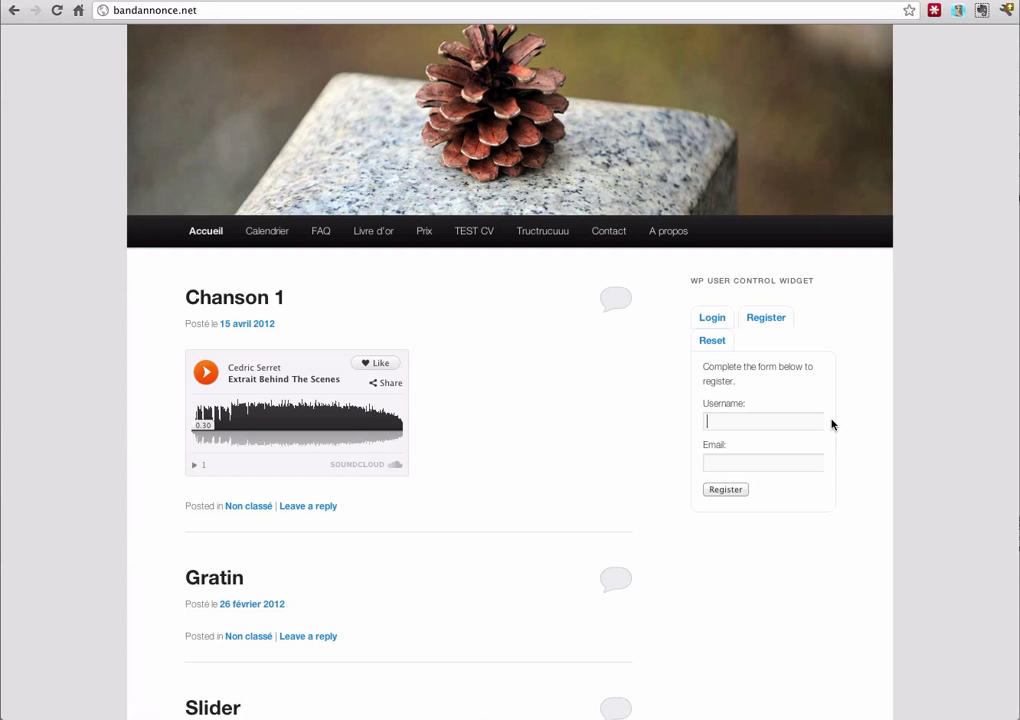
pyautogui.write('Cedric')
pyautogui.click(752, 461)
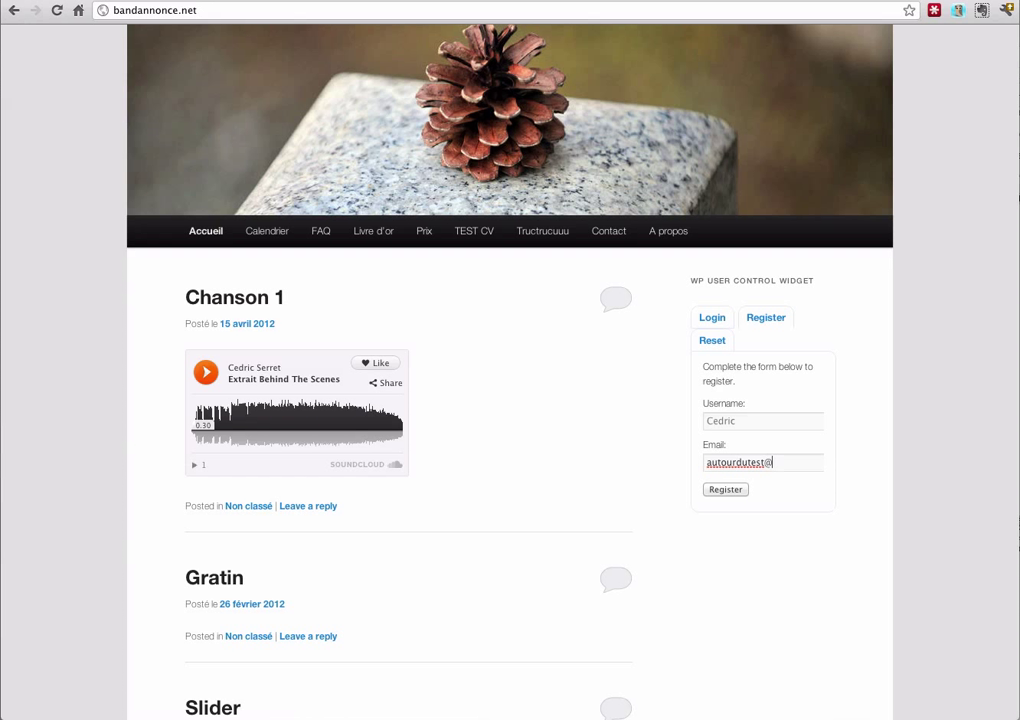
pyautogui.click(727, 490)
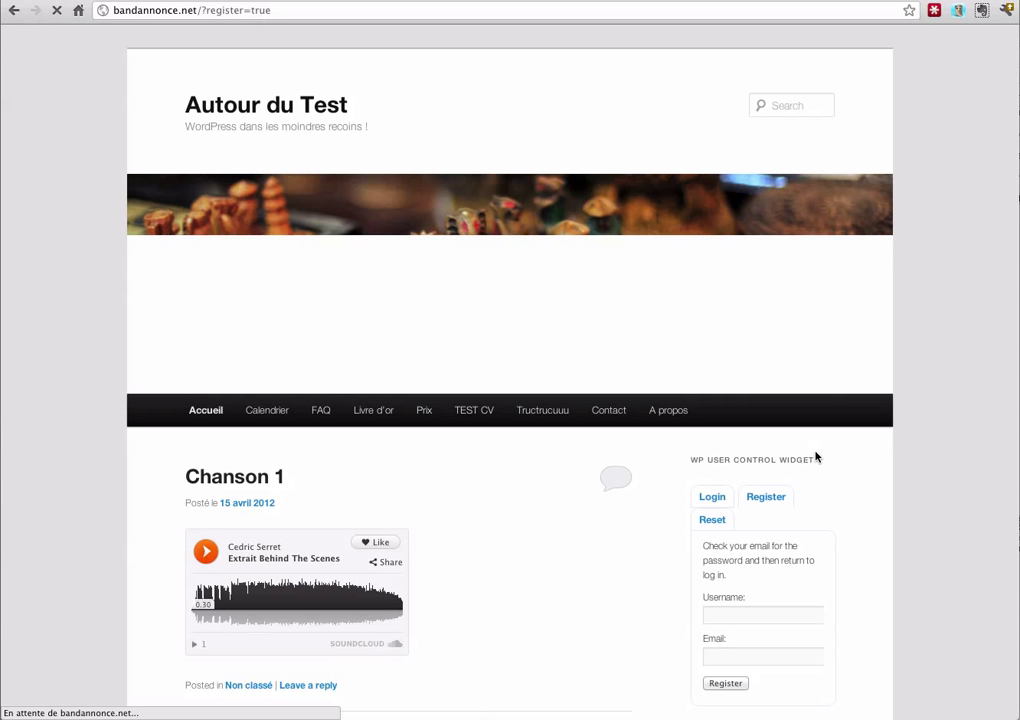
pyautogui.scroll(-3, 906, 471)
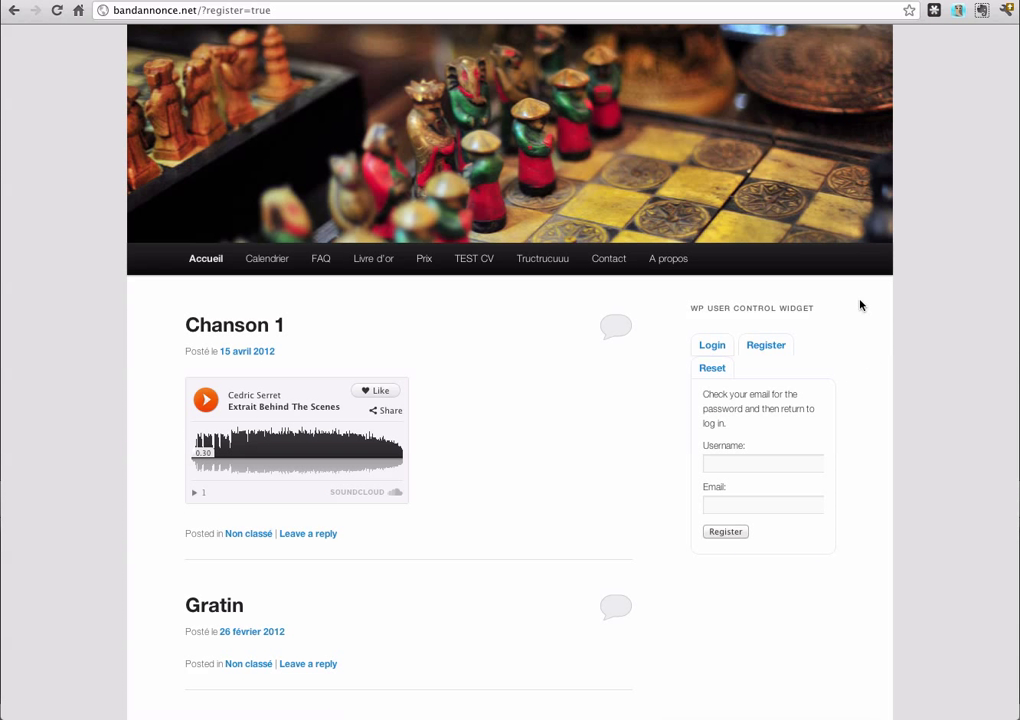
# Open the site's login-details email in Gmail, copy the generated password, and return to the site
pyautogui.click(790, 3)
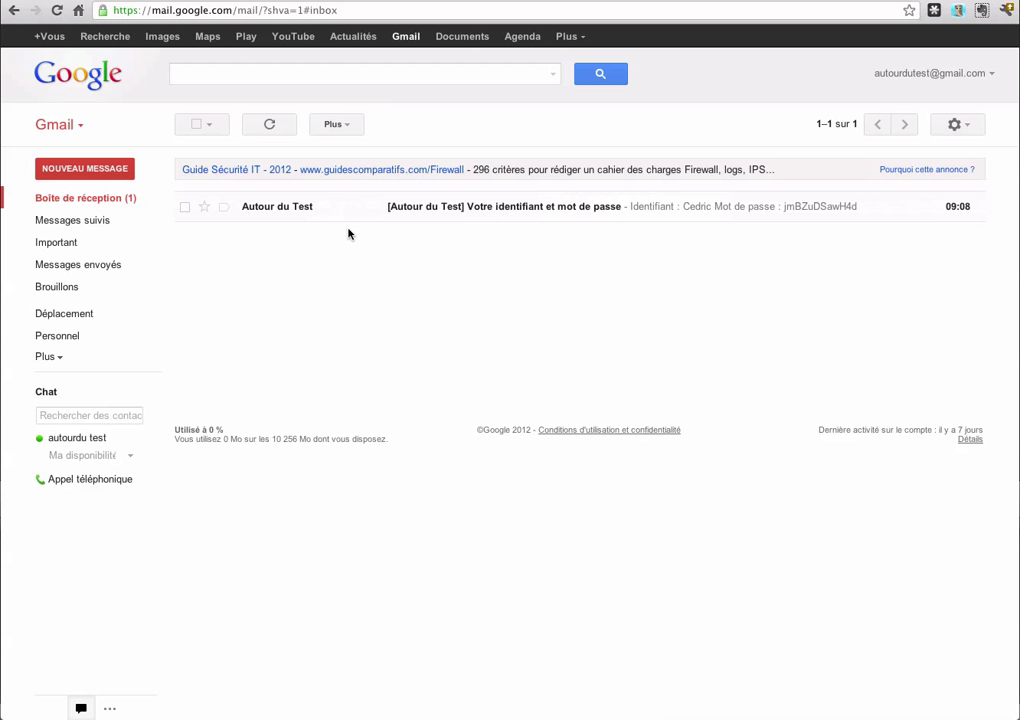
pyautogui.click(289, 214)
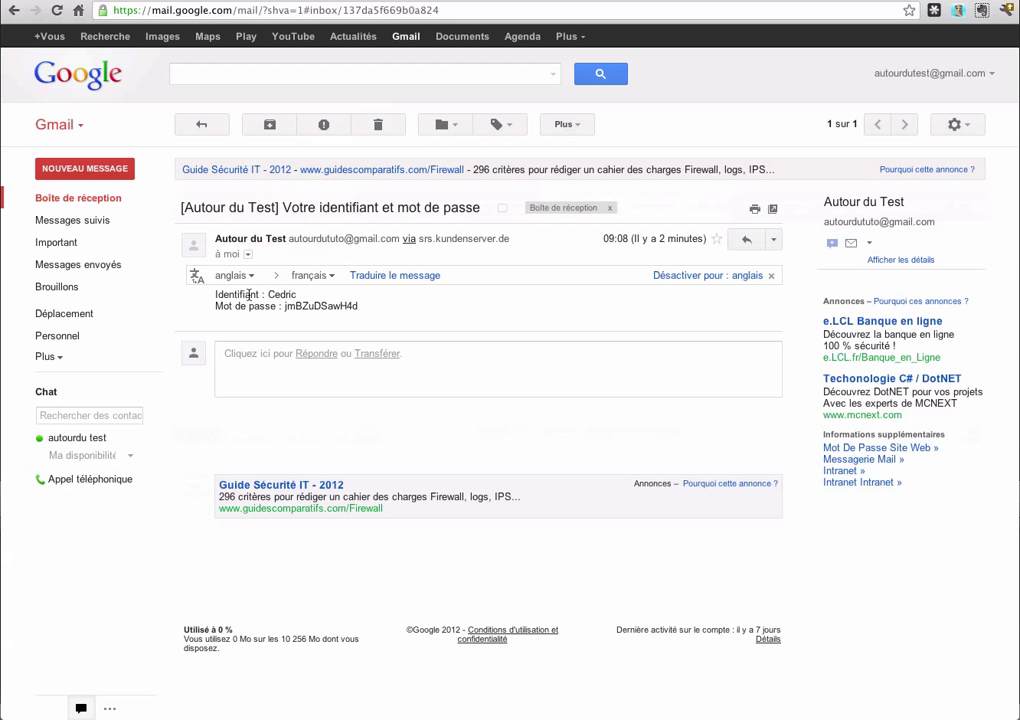
pyautogui.doubleClick(305, 305)
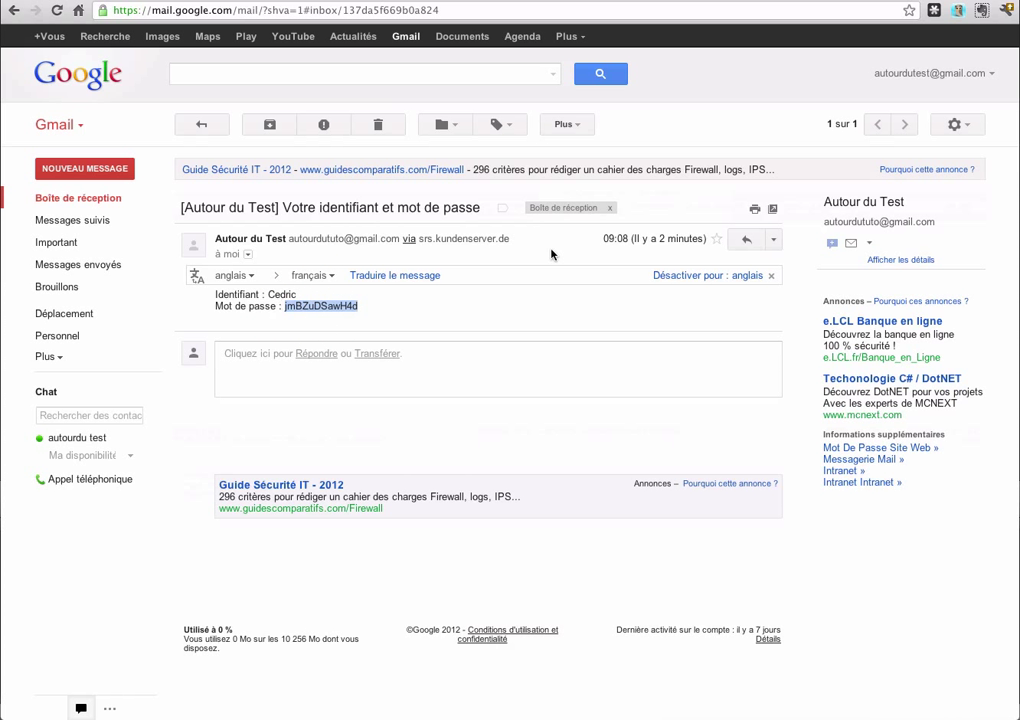
pyautogui.click(660, 2)
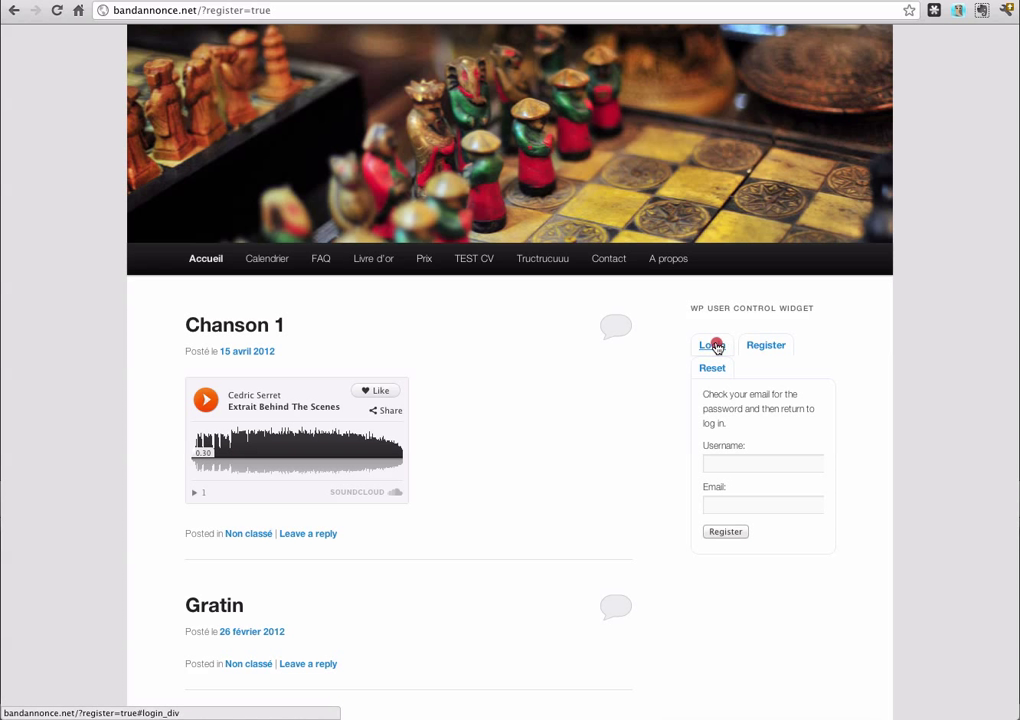
# Log in through the widget's Login form as the new user with the pasted emailed password
pyautogui.click(714, 346)
pyautogui.doubleClick(740, 451)
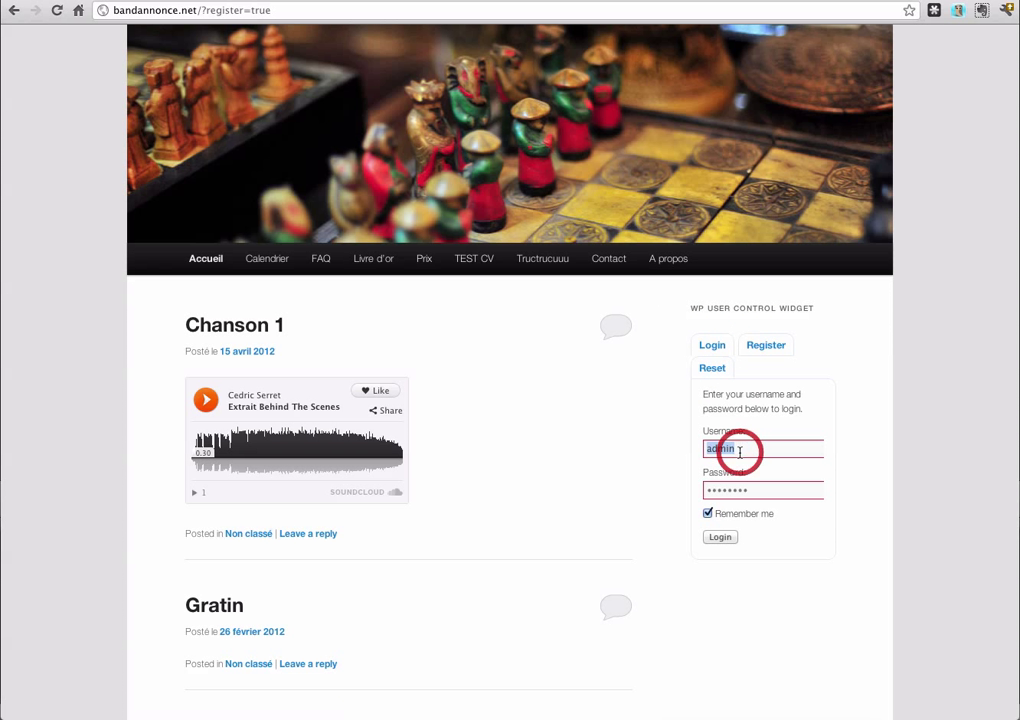
pyautogui.write('Cedric')
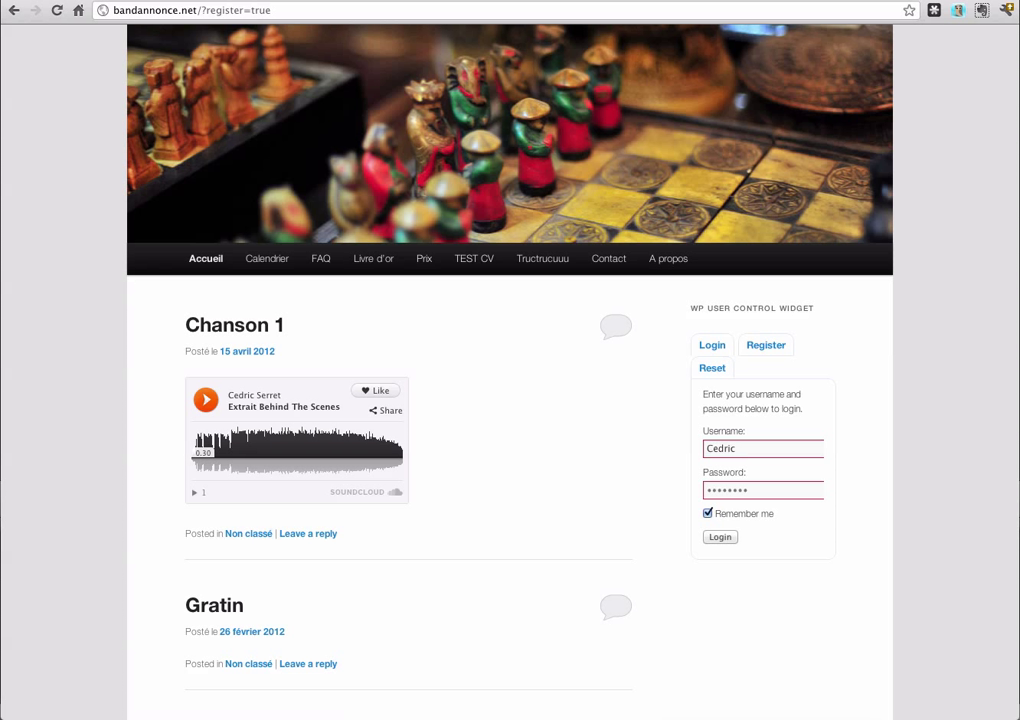
pyautogui.press('Tab')
pyautogui.hotkey('ctrl', 'v')
pyautogui.click(720, 538)
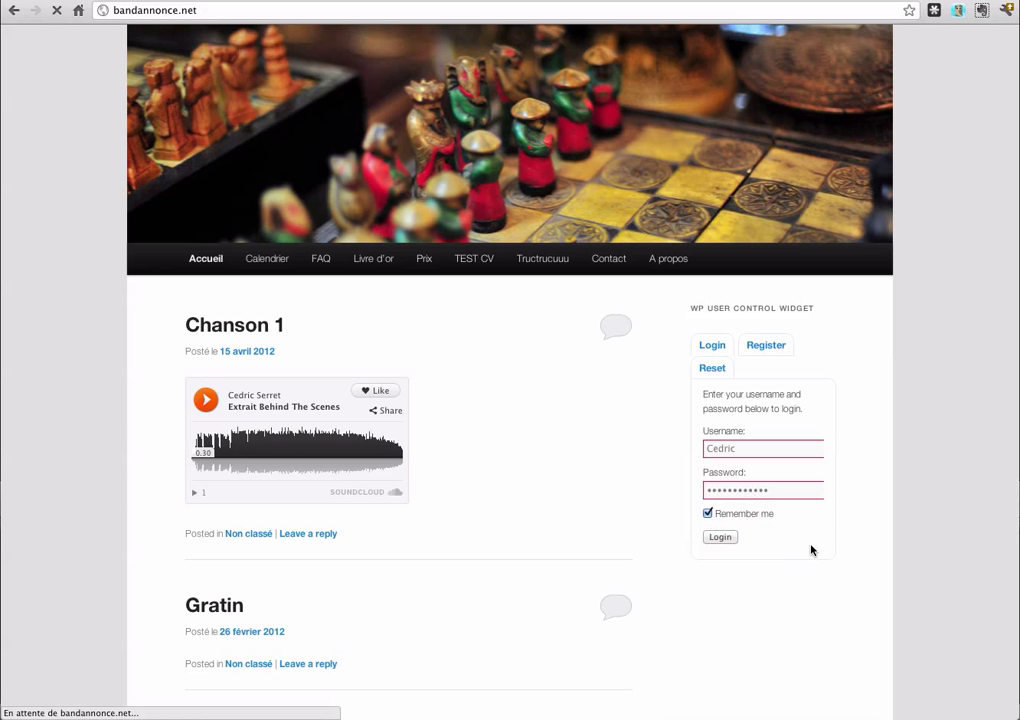
# Open the new user's Profil page from the Profile link
pyautogui.scroll(-3, 827, 522)
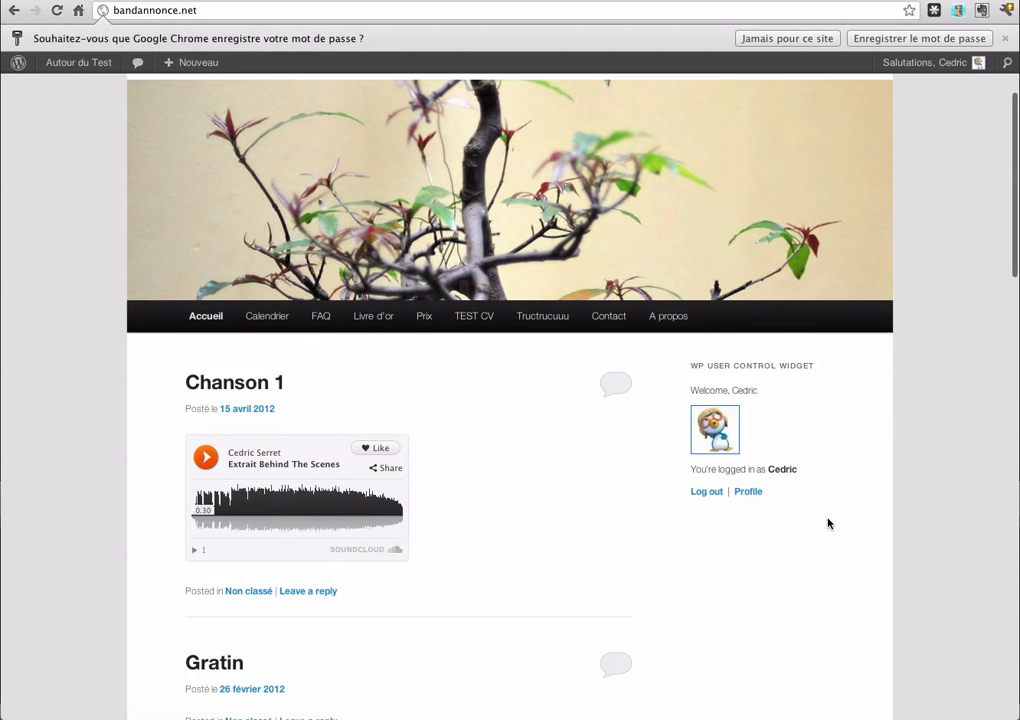
pyautogui.click(750, 494)
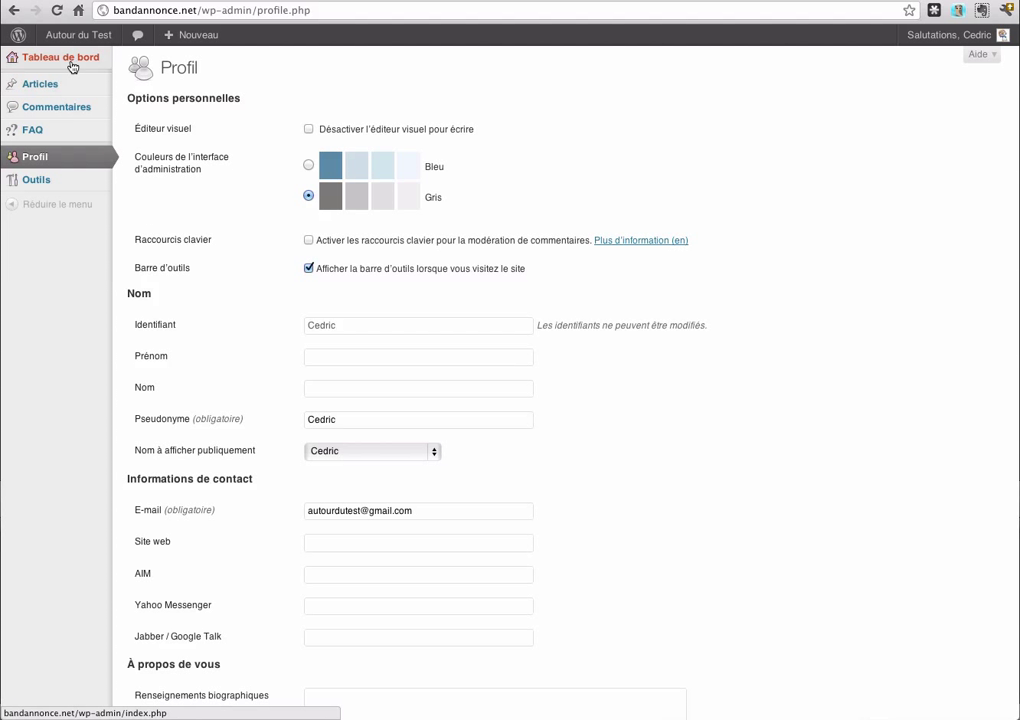
pyautogui.moveTo(77, 88)
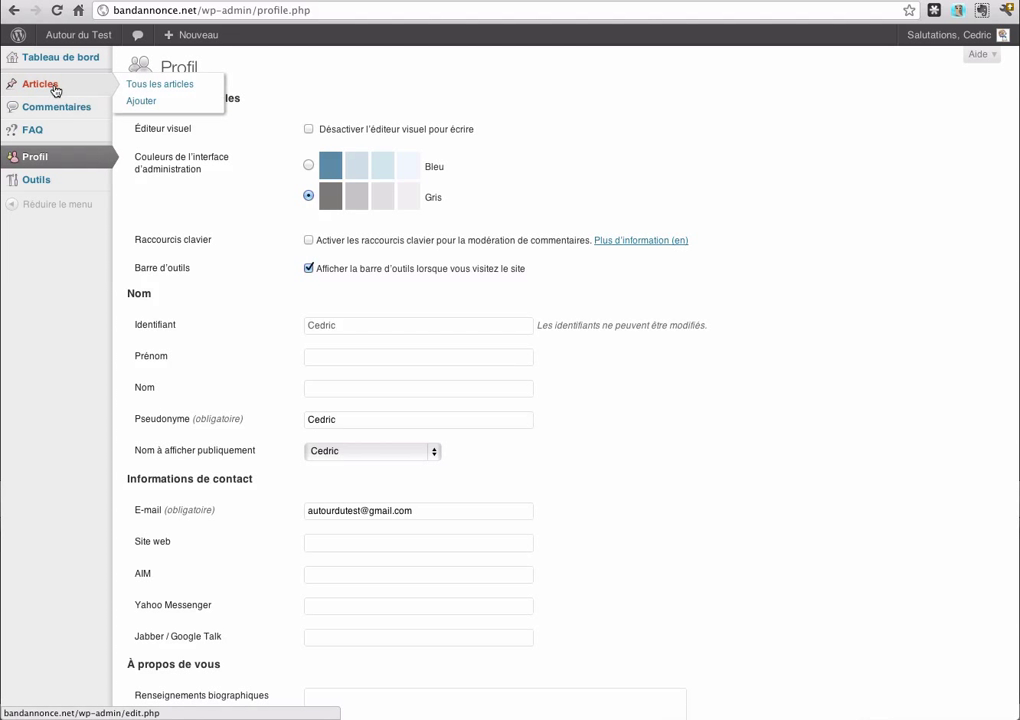
# Write a new article titled 'Tteetgdhddk' with filler body text and submit it for review
pyautogui.click(152, 104)
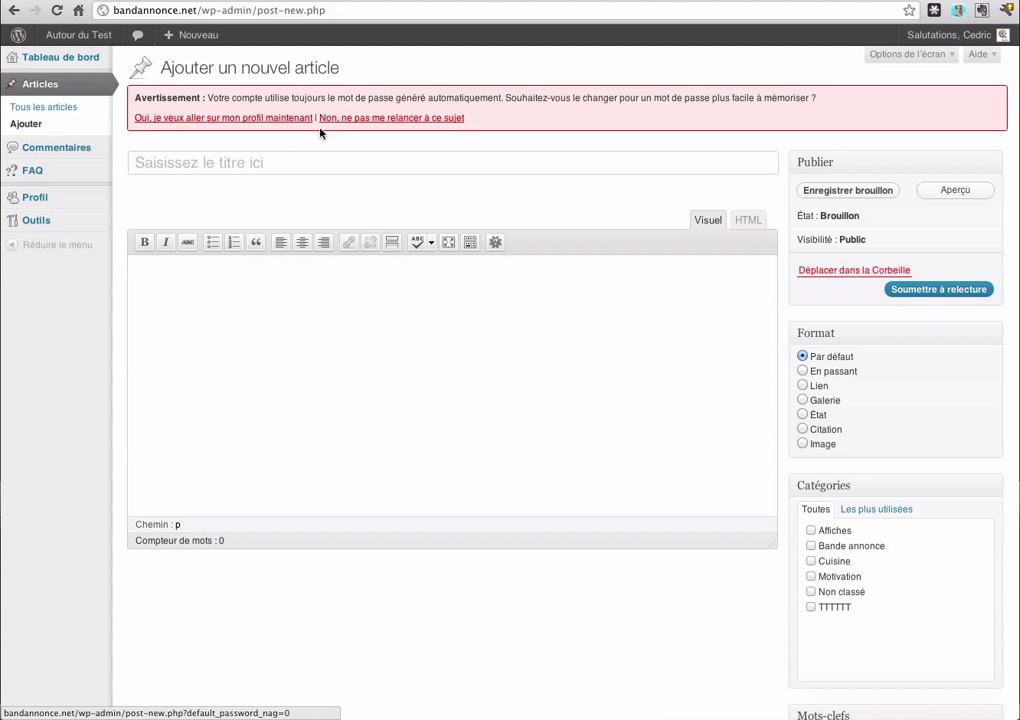
pyautogui.click(362, 126)
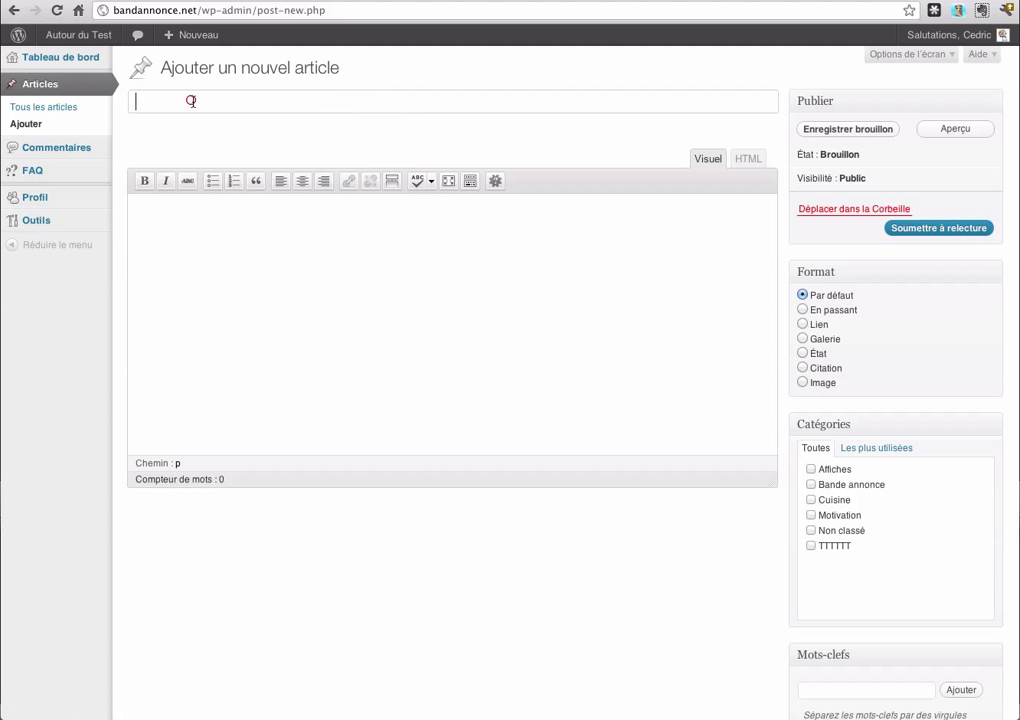
pyautogui.write('Tteetgdhddk')
pyautogui.press('Tab')
pyautogui.write('ljlcgvldjgfldjfdjfdjljccxcxc')
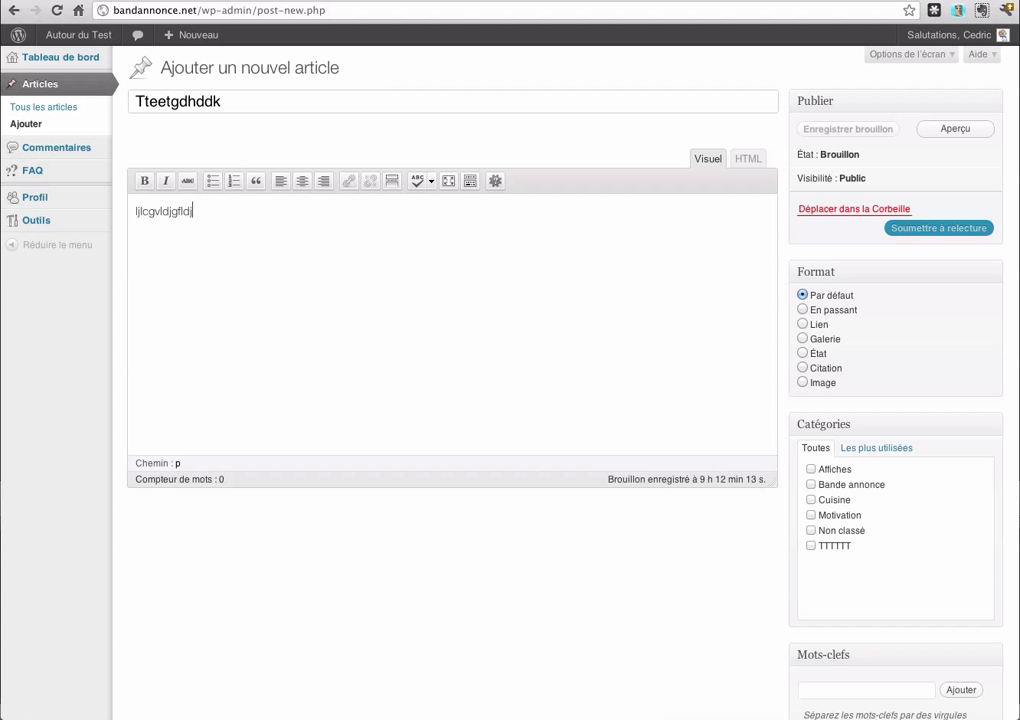
pyautogui.click(942, 230)
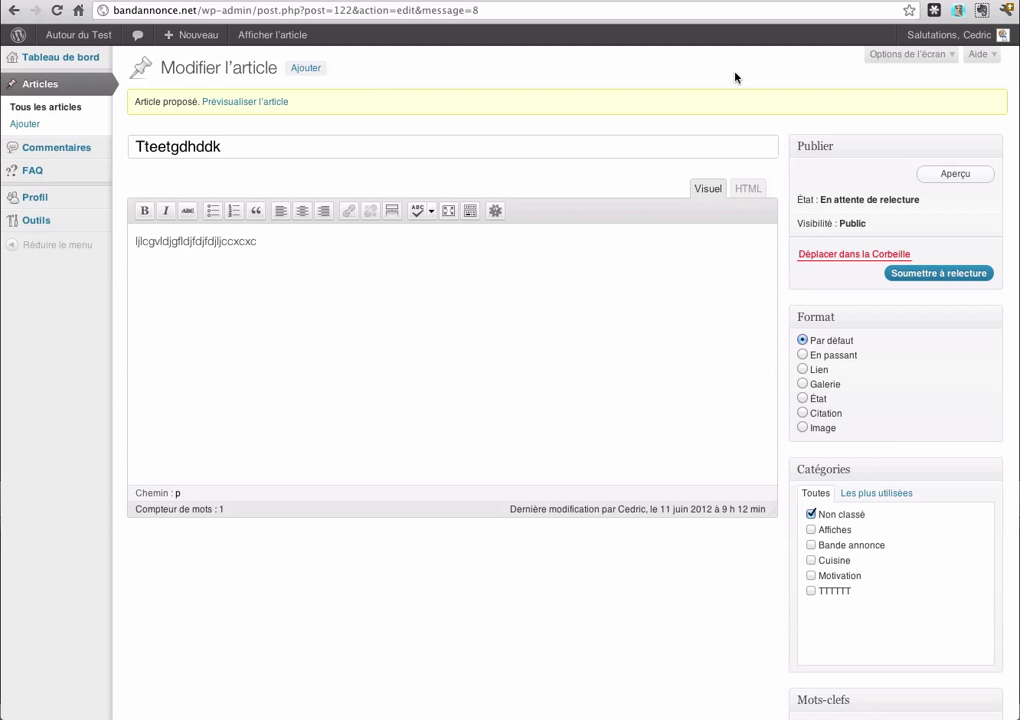
# Switch back to the Codex Roles and Capabilities tab with Ctrl+Tab
pyautogui.hotkey('ctrl', 'Tab')
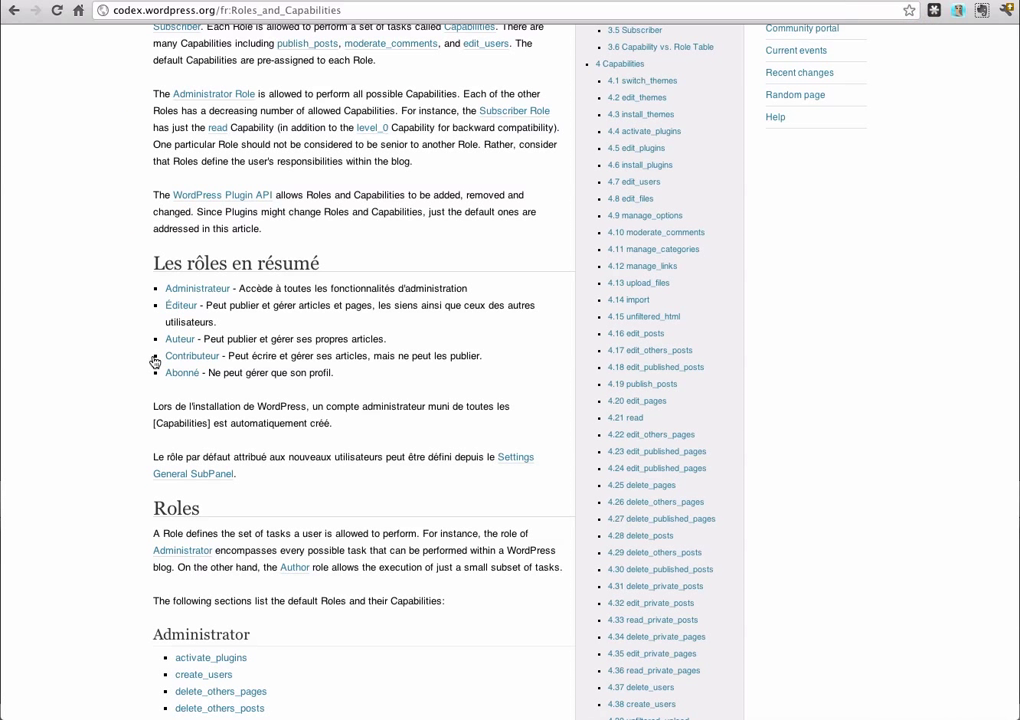